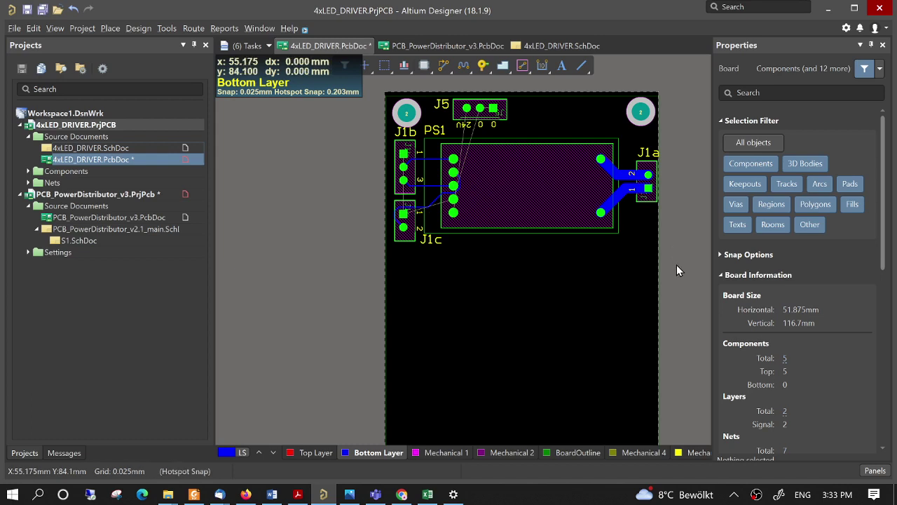
Window-select J1b, J1c, PS1 and J1a with their traces, glancing at the schematic before returning to the PCB
drag(676, 265, 385, 162)
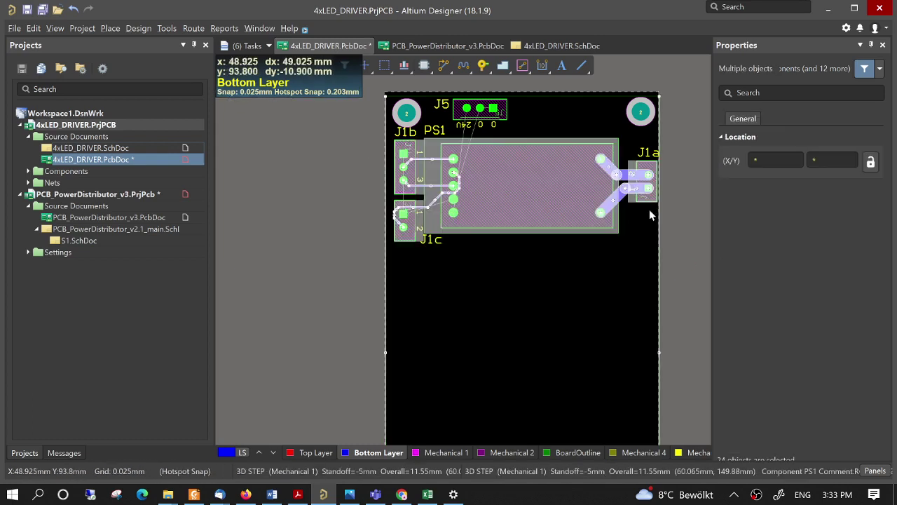
click(684, 190)
drag(642, 239, 368, 151)
click(704, 232)
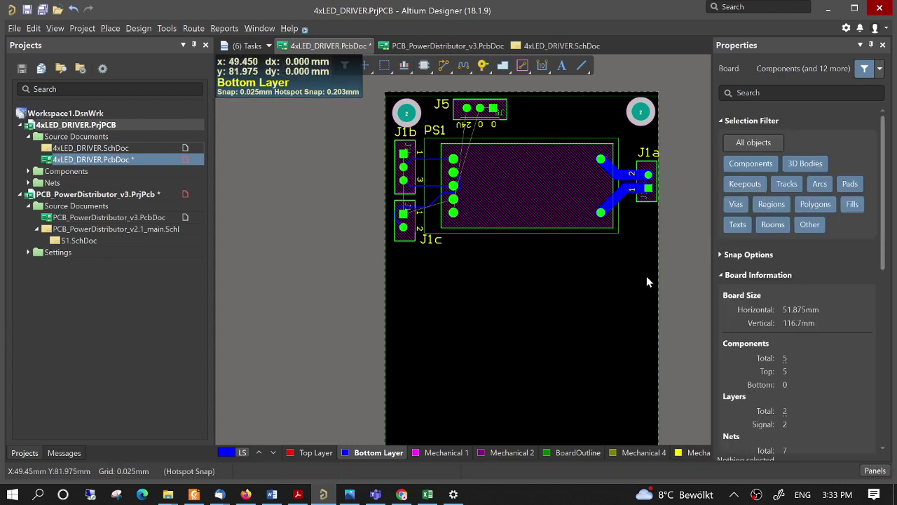
drag(646, 277, 377, 174)
click(377, 174)
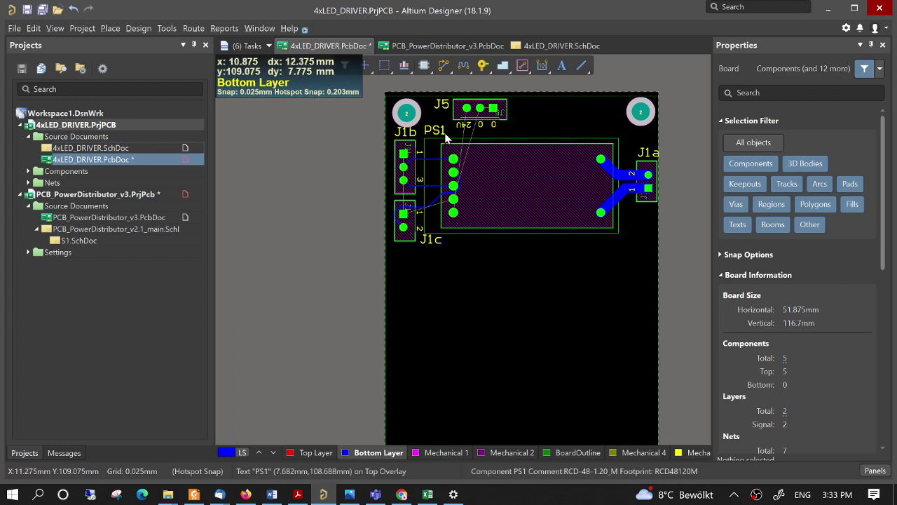
double_click(127, 149)
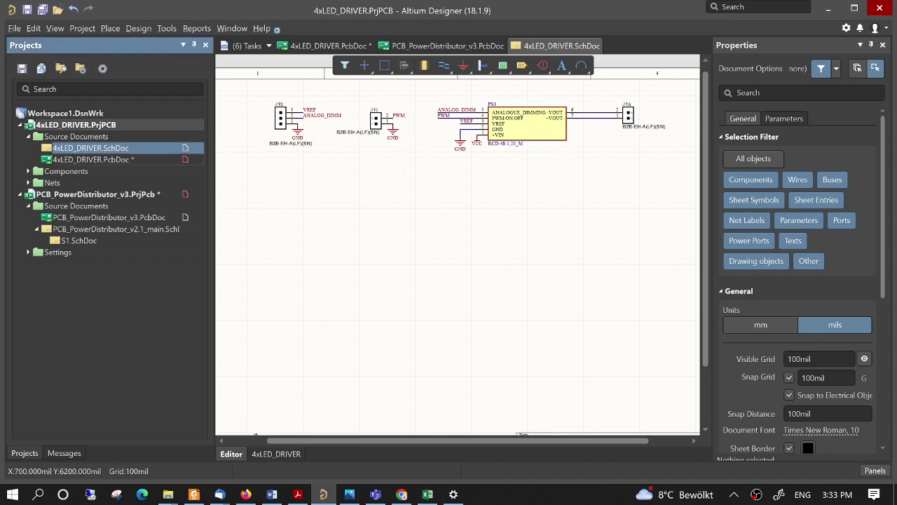
double_click(91, 159)
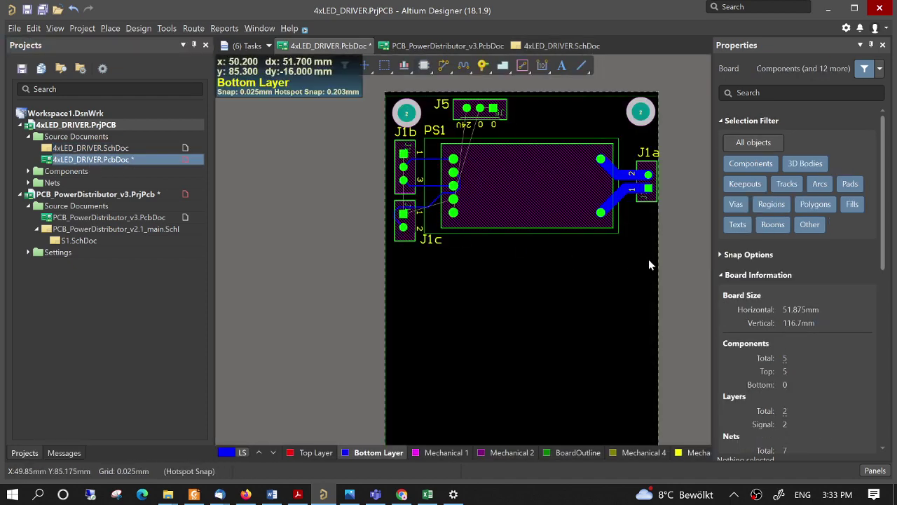
Copy the 19-object channel with J1c's lower-left corner as reference and paste it below the original
click(390, 128)
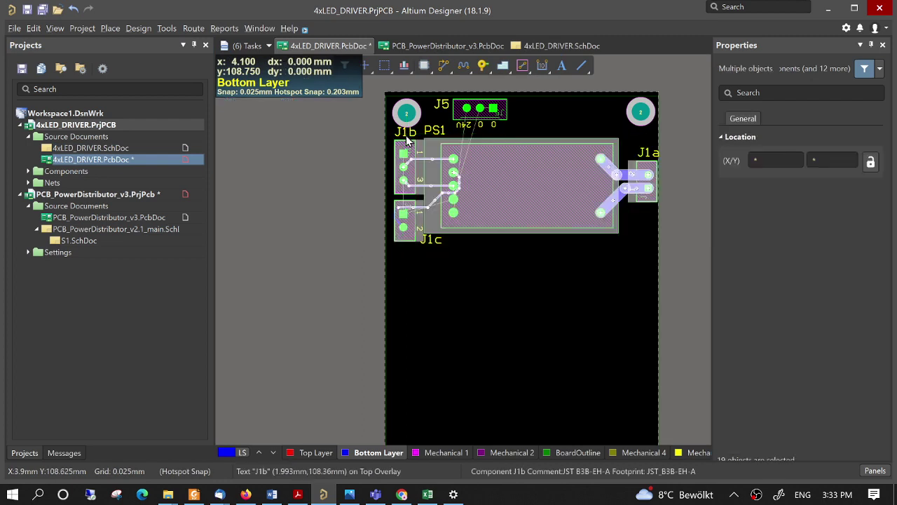
key(ctrl+c)
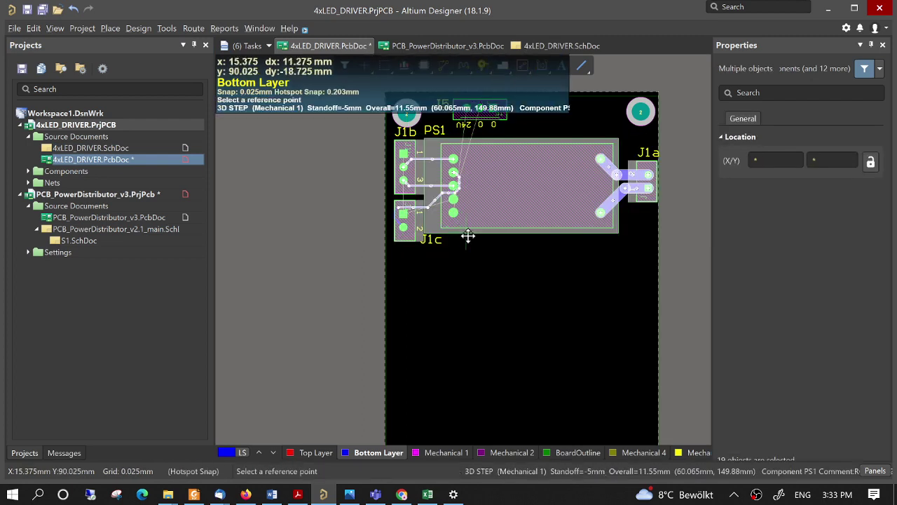
click(395, 243)
key(ctrl+v)
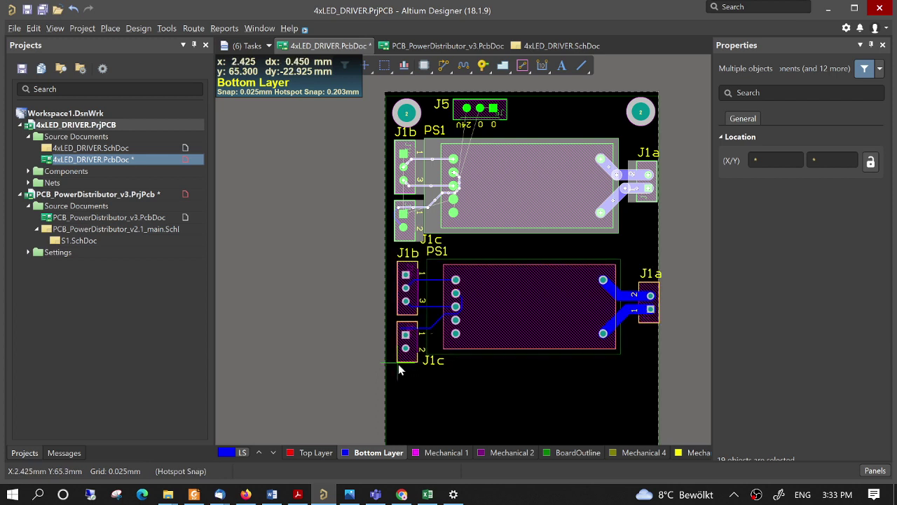
click(397, 370)
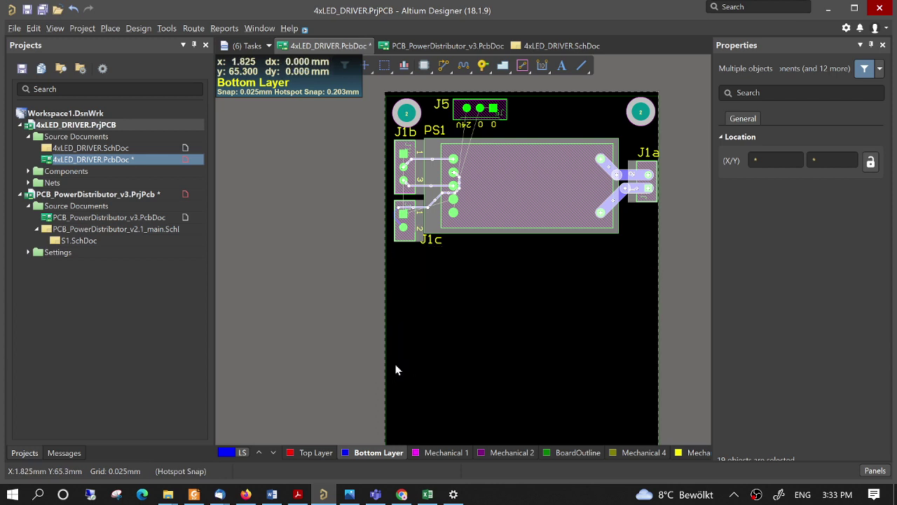
click(292, 266)
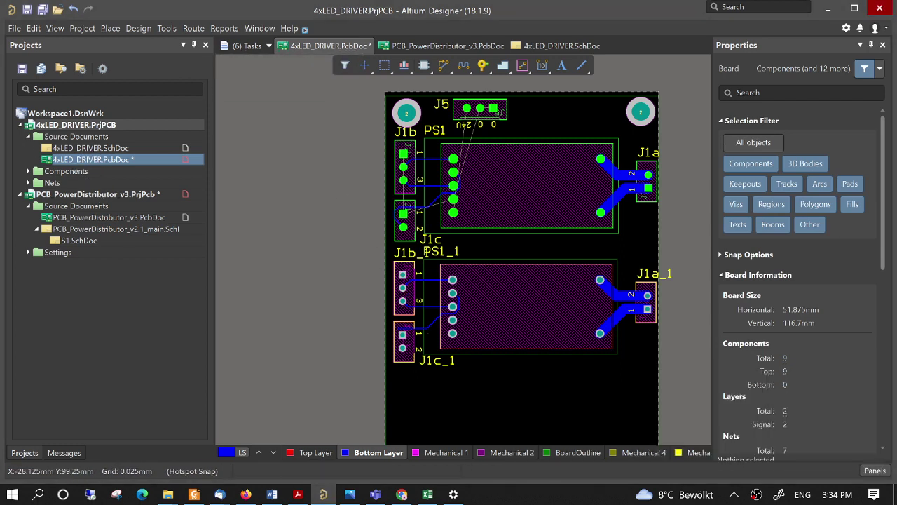
In 4xLED_DRIVER.SchDoc, copy the first channel's parts and paste them as a row below the originals
double_click(91, 148)
drag(661, 176, 258, 91)
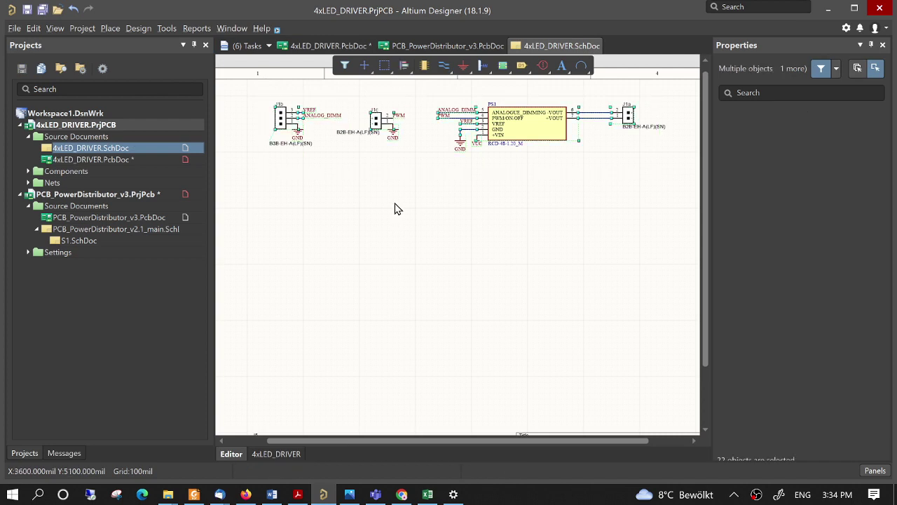
key(ctrl+c)
key(ctrl+v)
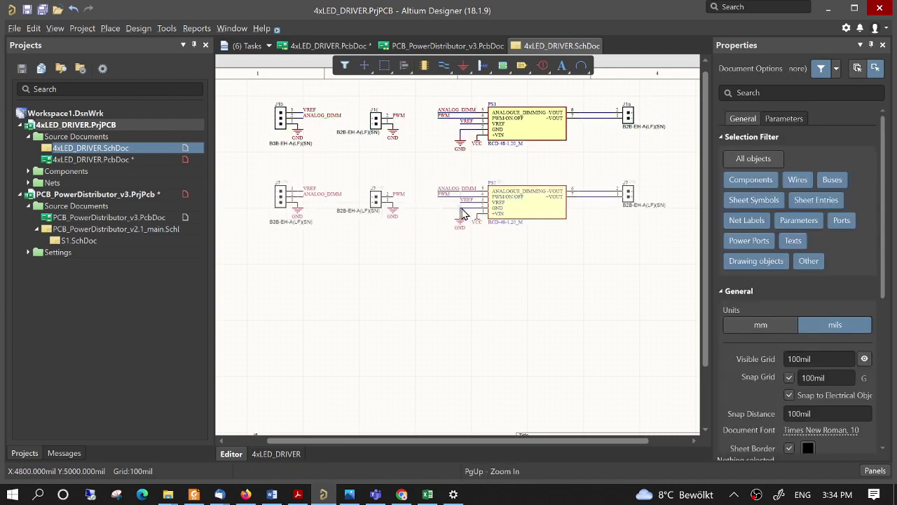
click(461, 208)
click(278, 179)
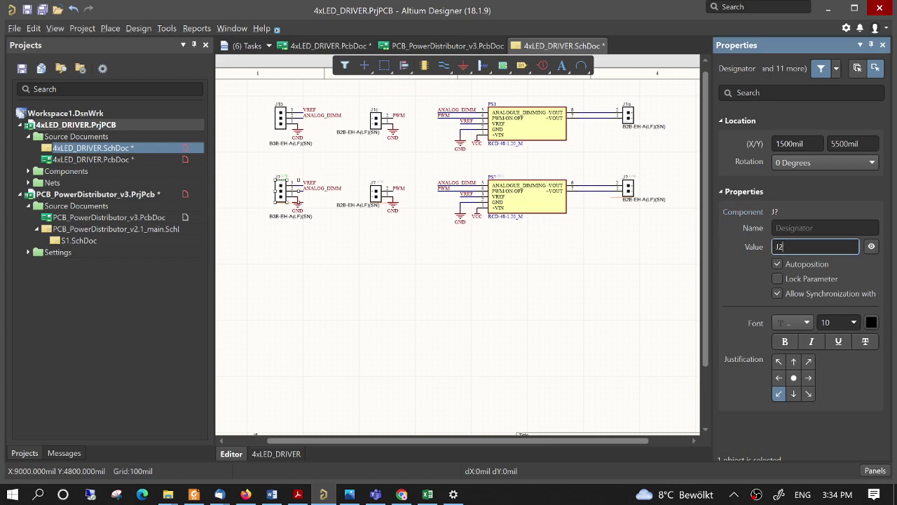
Set the copied parts' designators to J2b, J2c, PS2 and J2a in the Properties panel
click(491, 266)
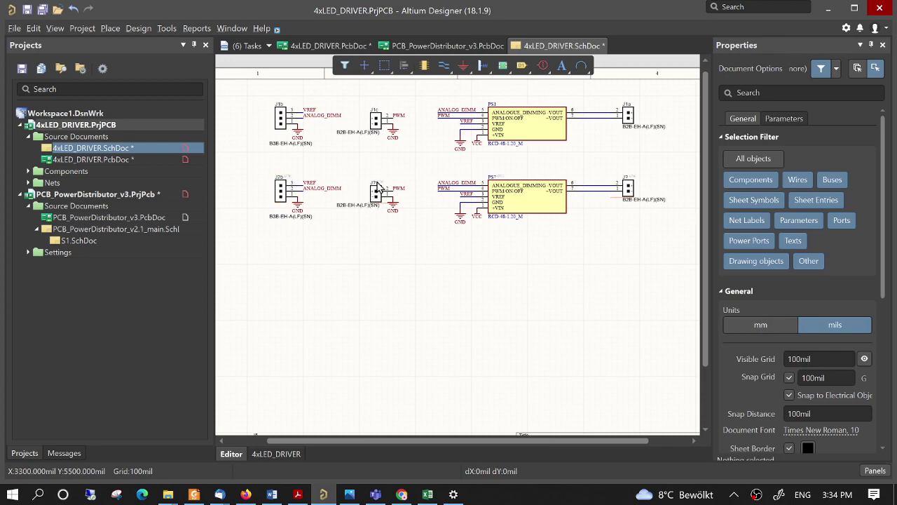
click(375, 186)
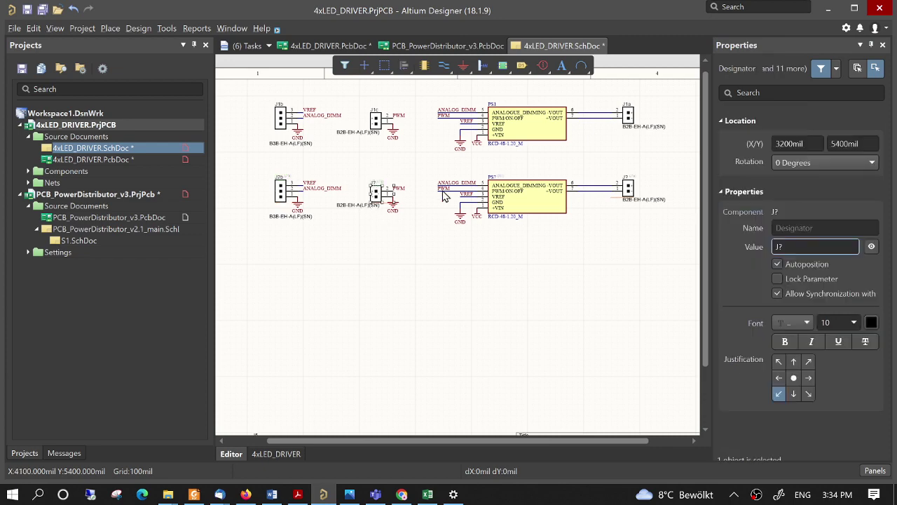
click(793, 246)
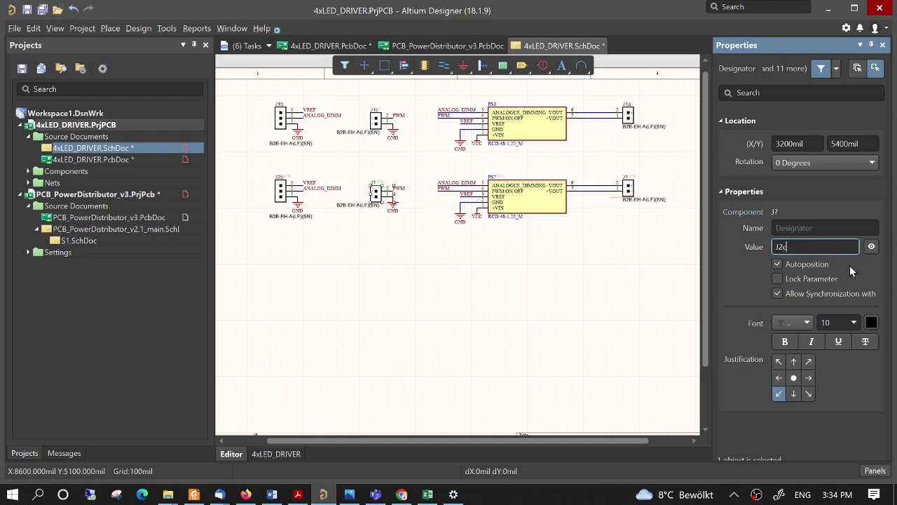
text(J2c)
click(594, 315)
click(492, 178)
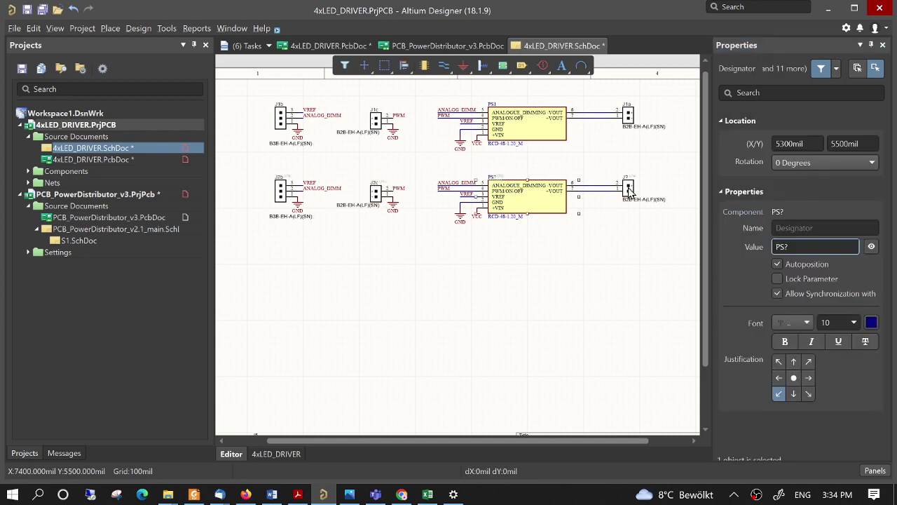
click(801, 242)
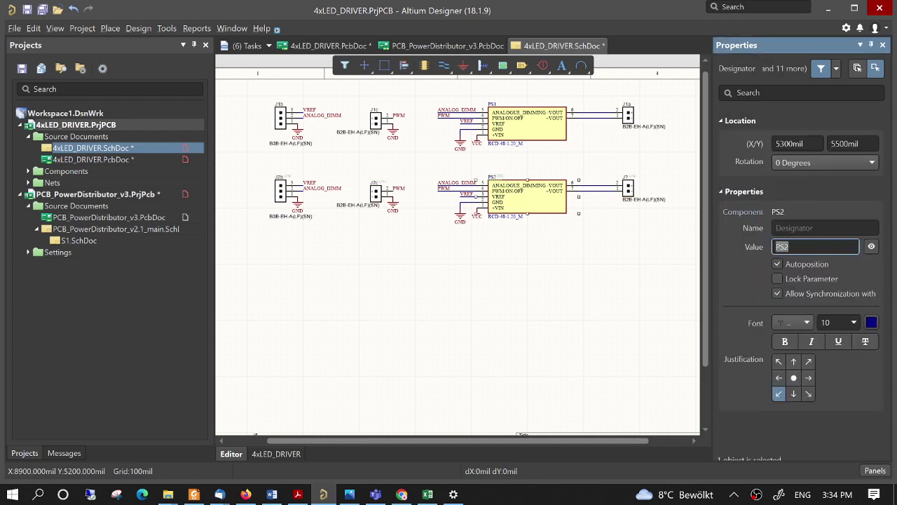
click(644, 185)
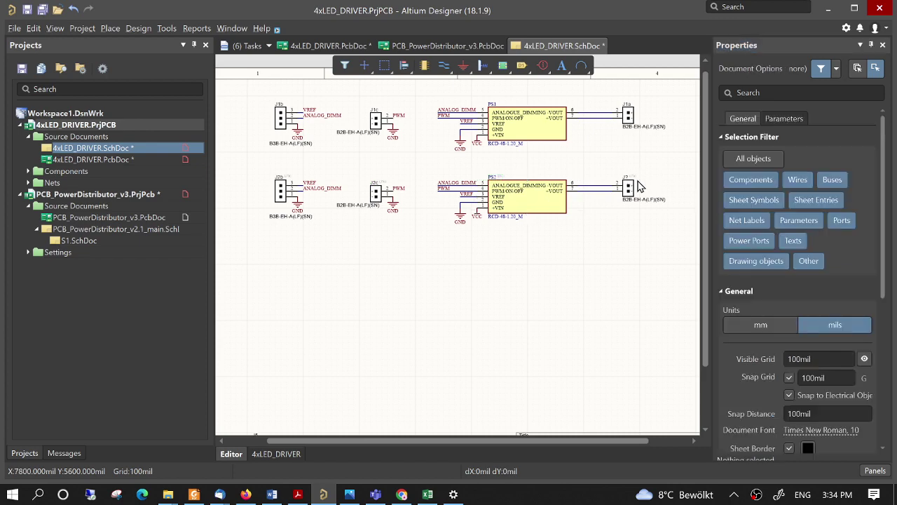
click(628, 185)
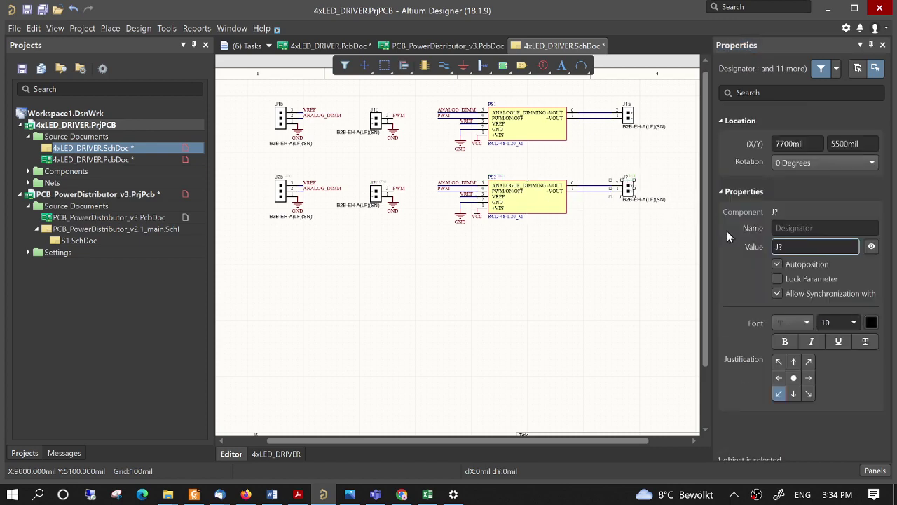
click(798, 247)
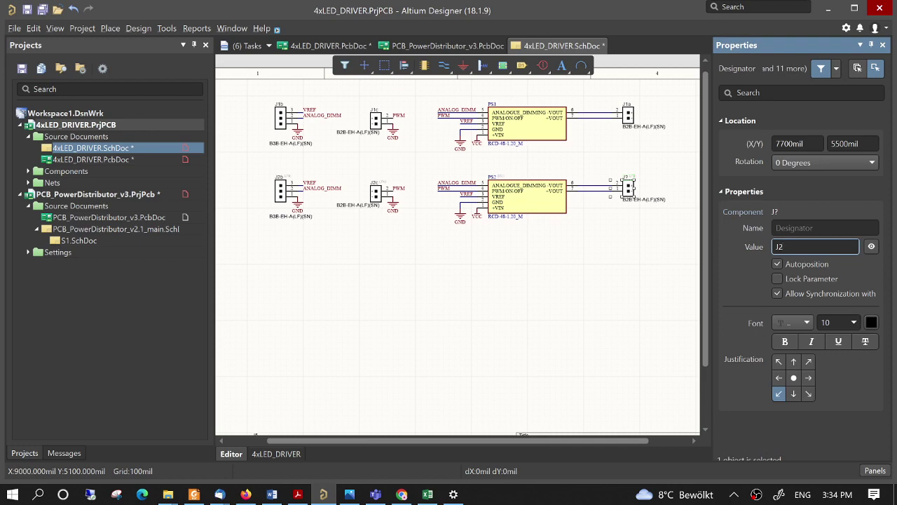
click(579, 261)
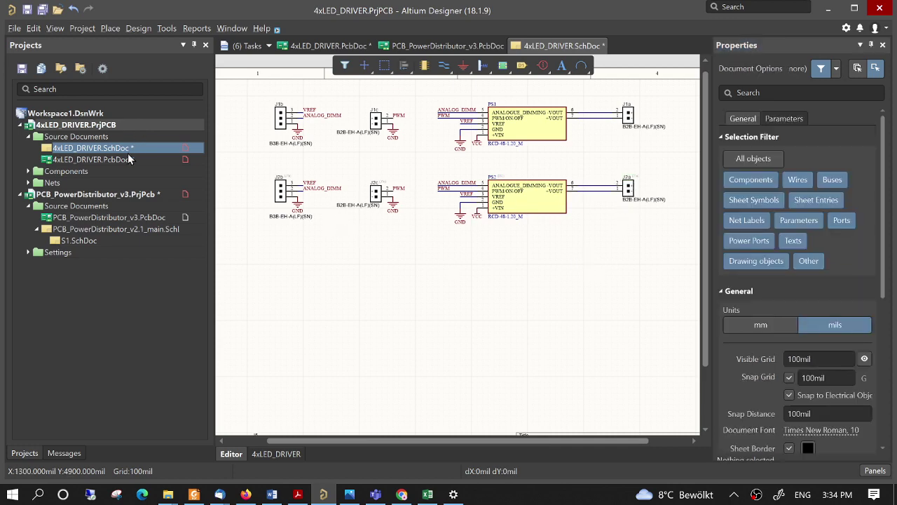
On the PCB, rename the PS1_1 designator to PS2 and J1a_1 to J2a
double_click(91, 160)
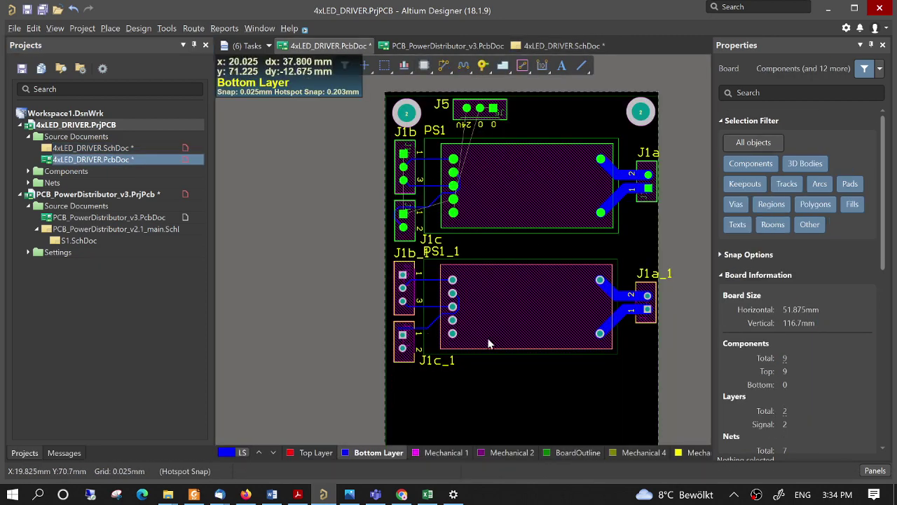
double_click(442, 250)
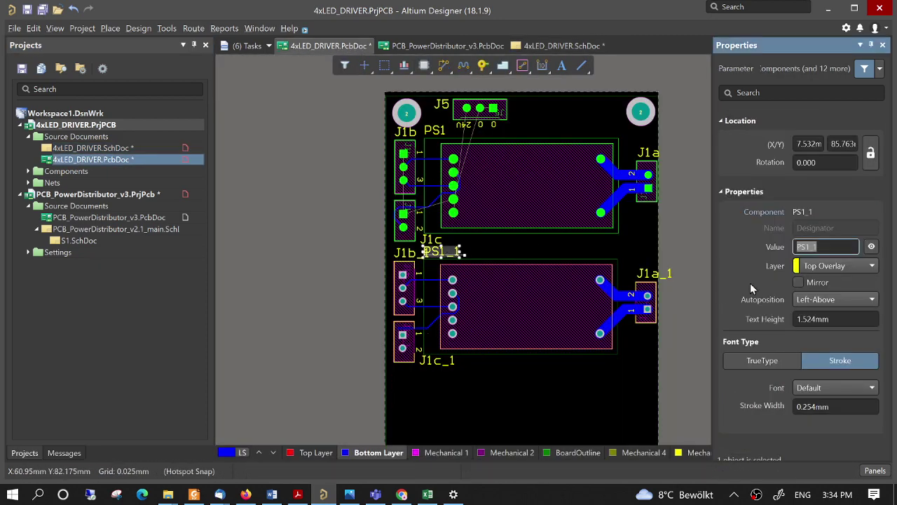
click(825, 245)
text(PS2)
key(Return)
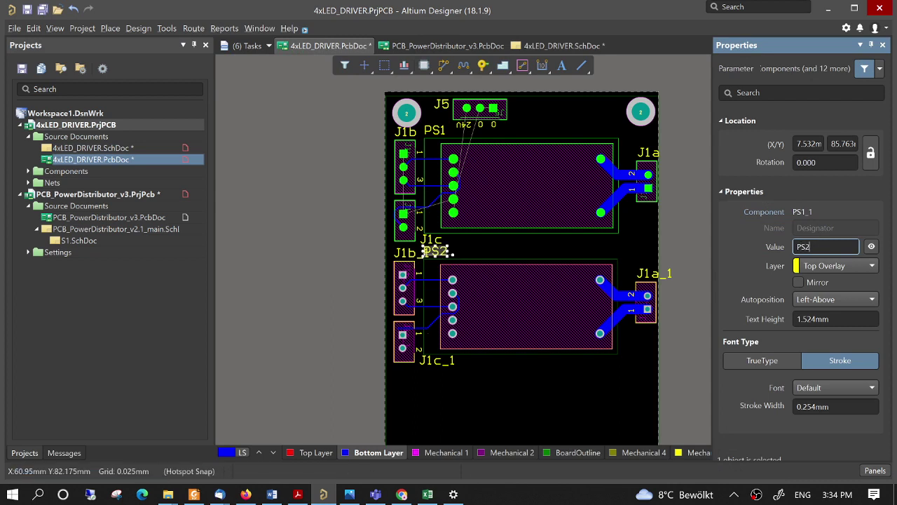
click(664, 273)
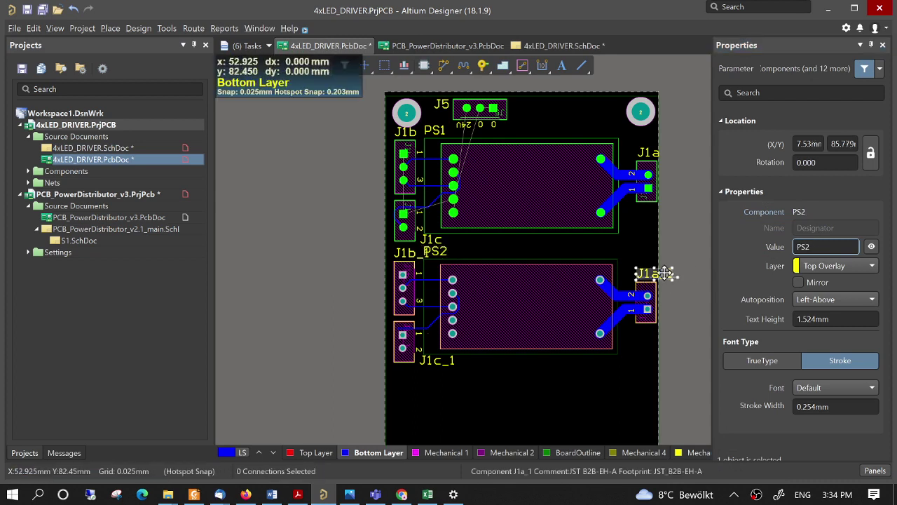
click(823, 247)
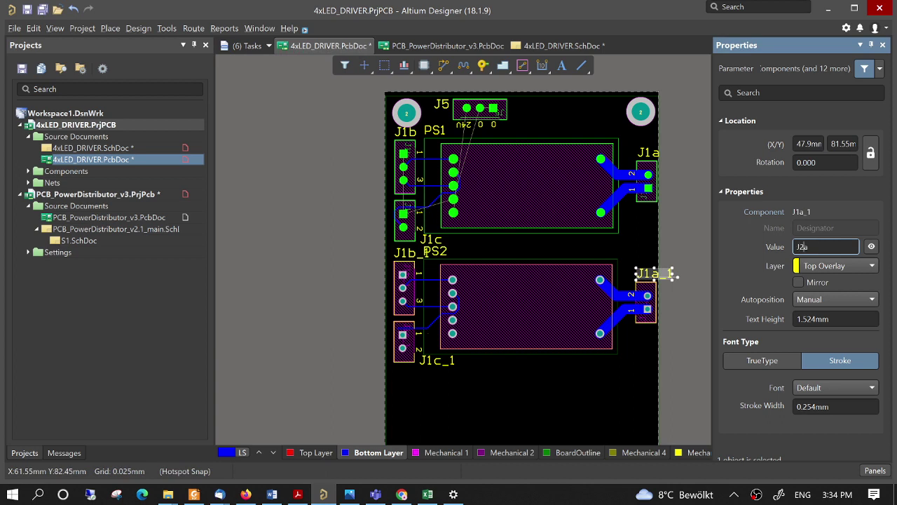
text(J2a)
key(Return)
Rename J1b_1 to J2b and J1c_1 to J2c on the board, then save the PCB
click(411, 253)
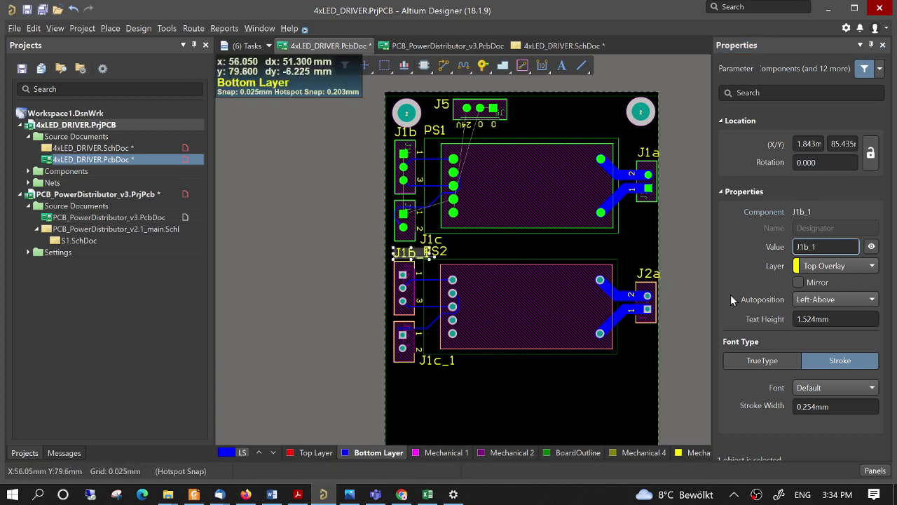
click(826, 247)
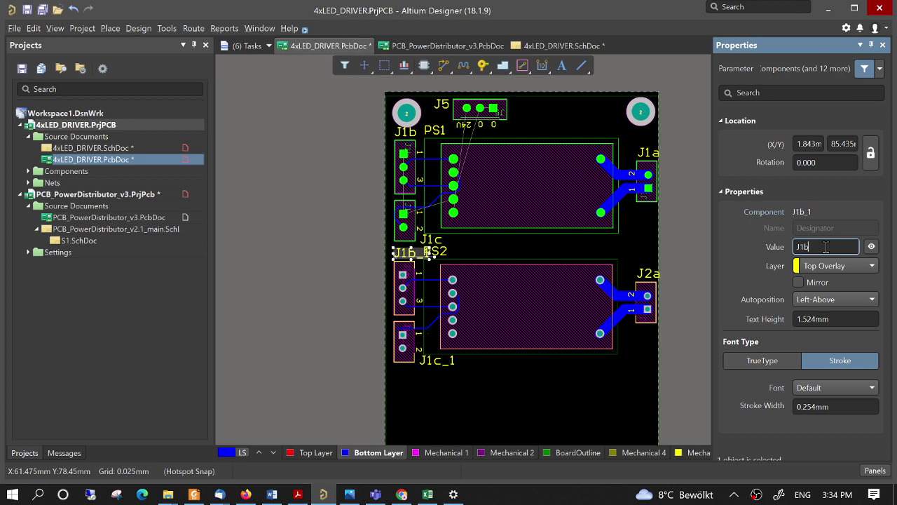
text(2)
key(Return)
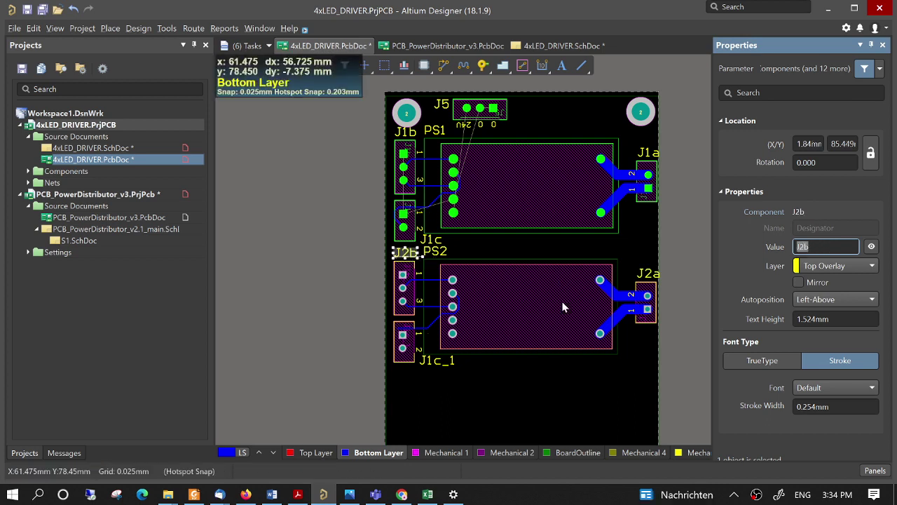
click(441, 367)
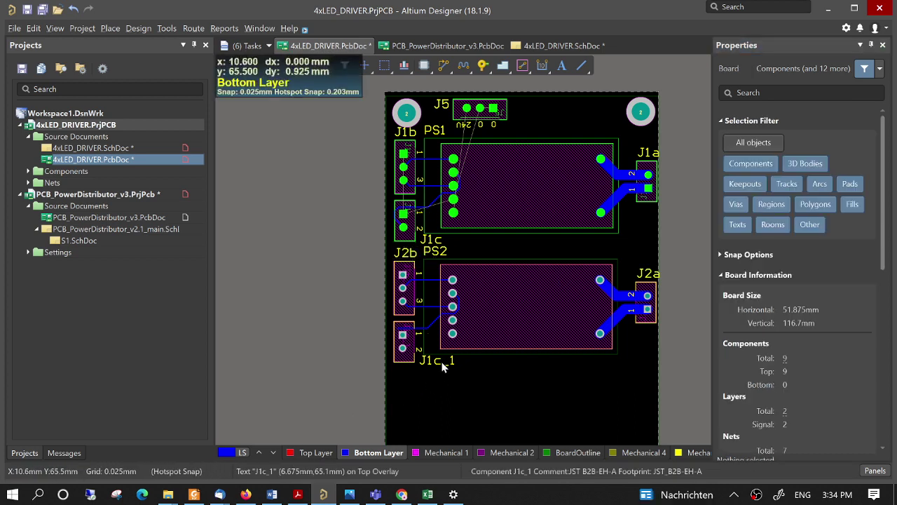
click(437, 361)
click(829, 247)
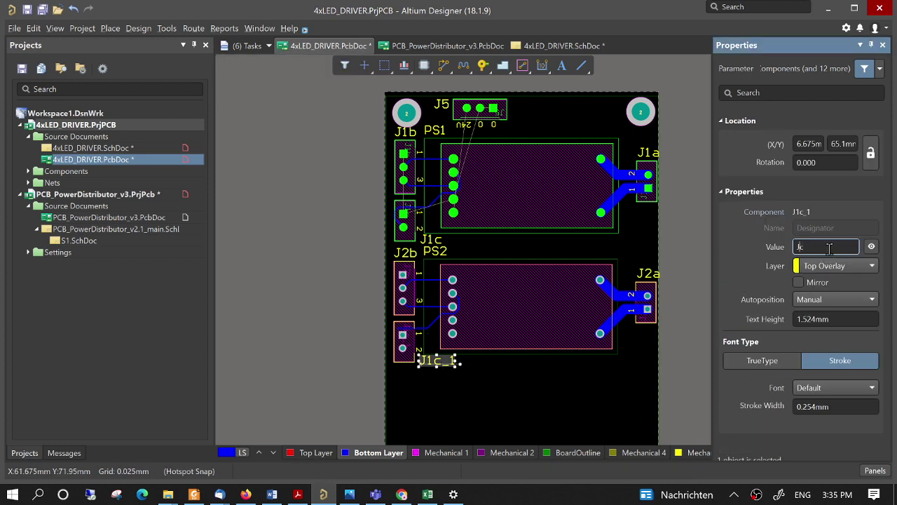
click(301, 224)
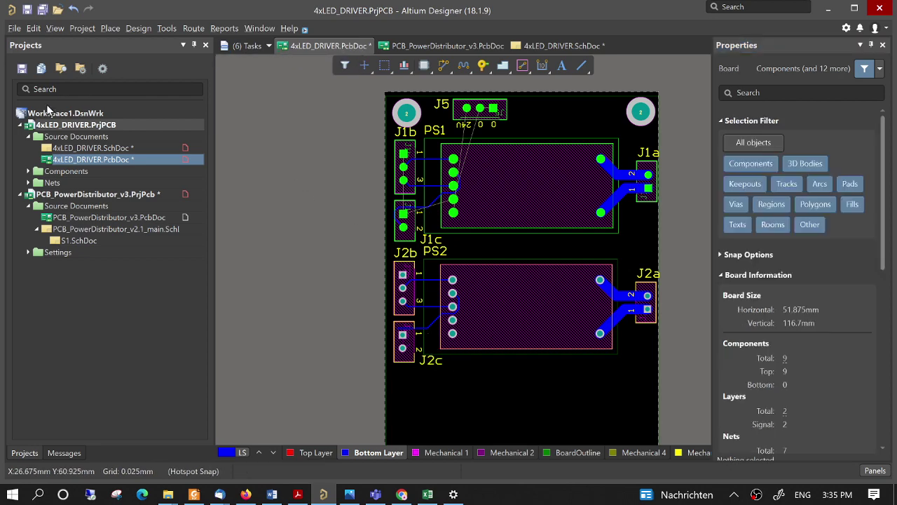
click(26, 10)
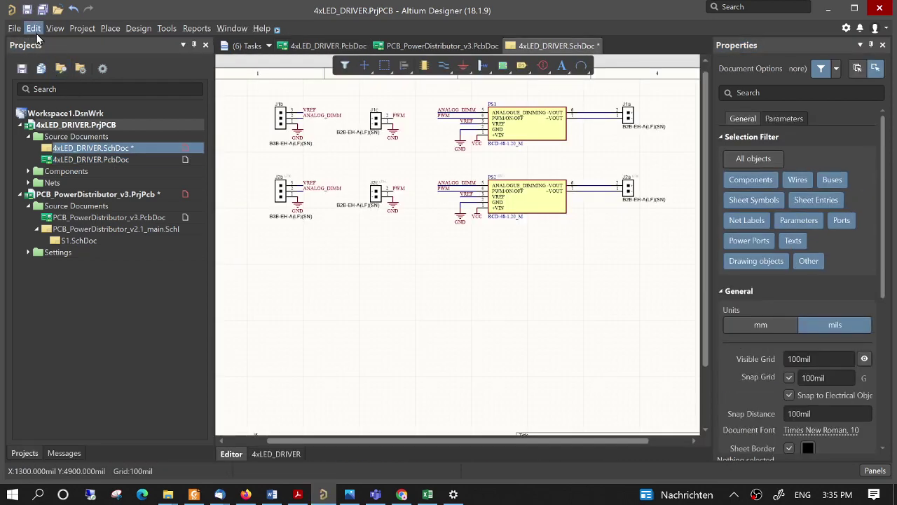
Compile the project and execute the ECO adding the 14 pin-to-net links, then reopen the schematic
click(82, 28)
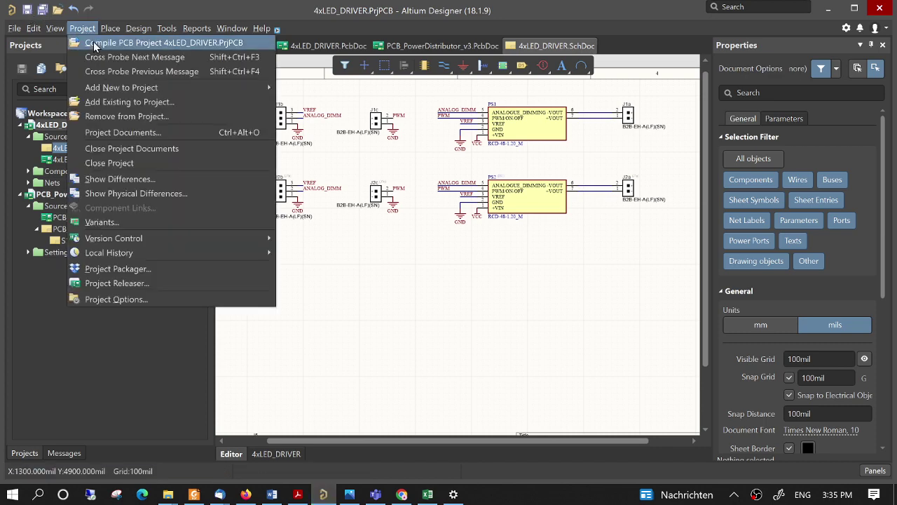
click(109, 43)
click(136, 29)
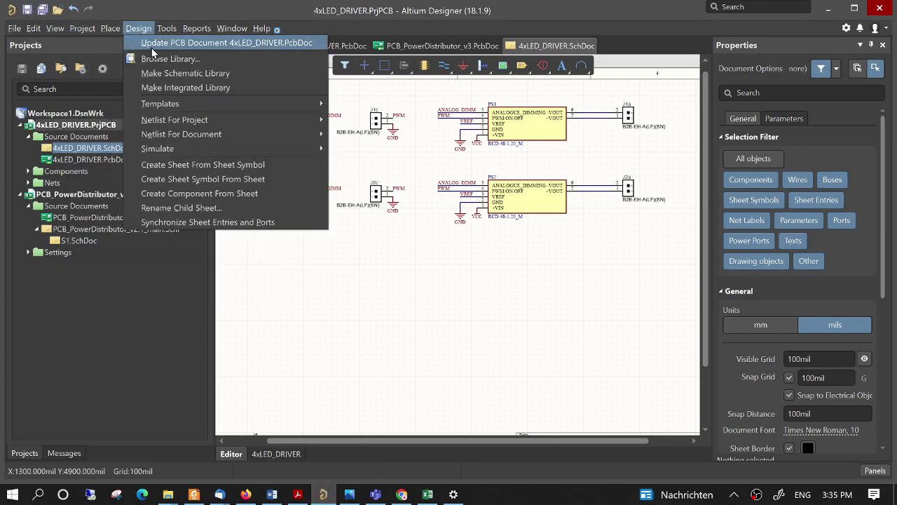
click(164, 42)
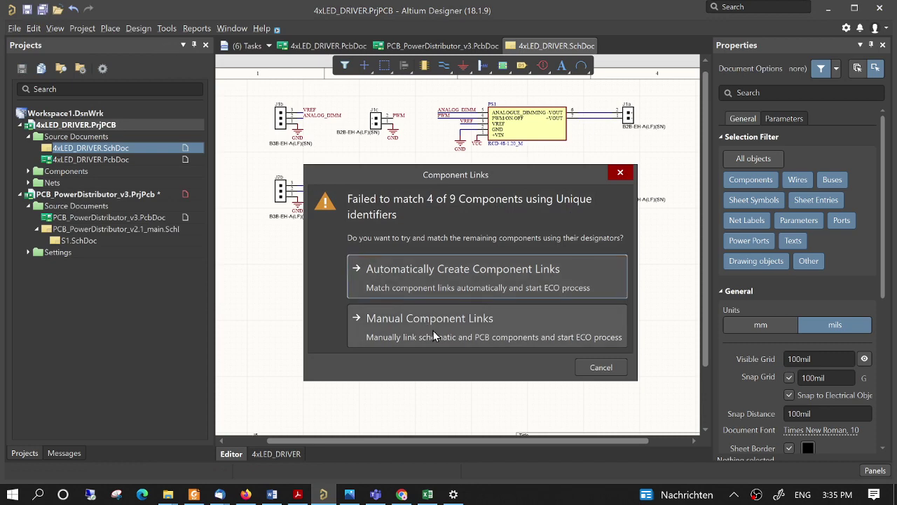
click(407, 277)
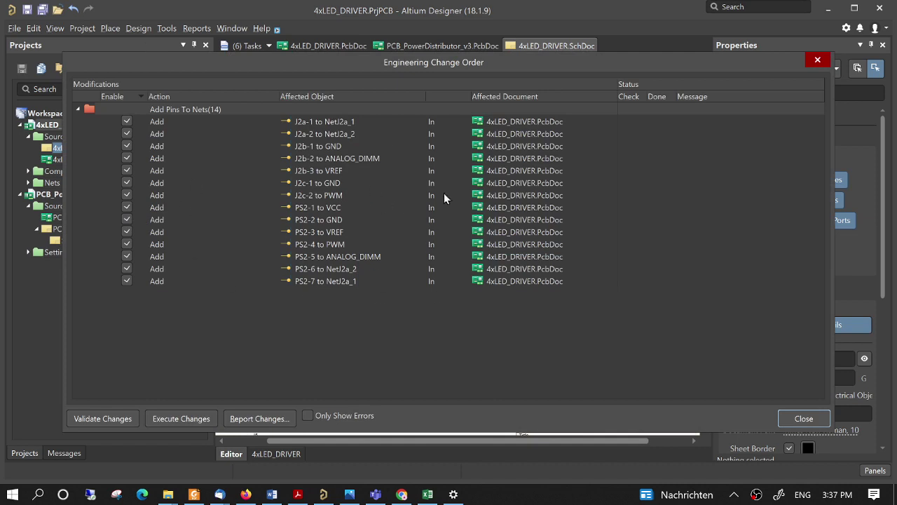
click(185, 419)
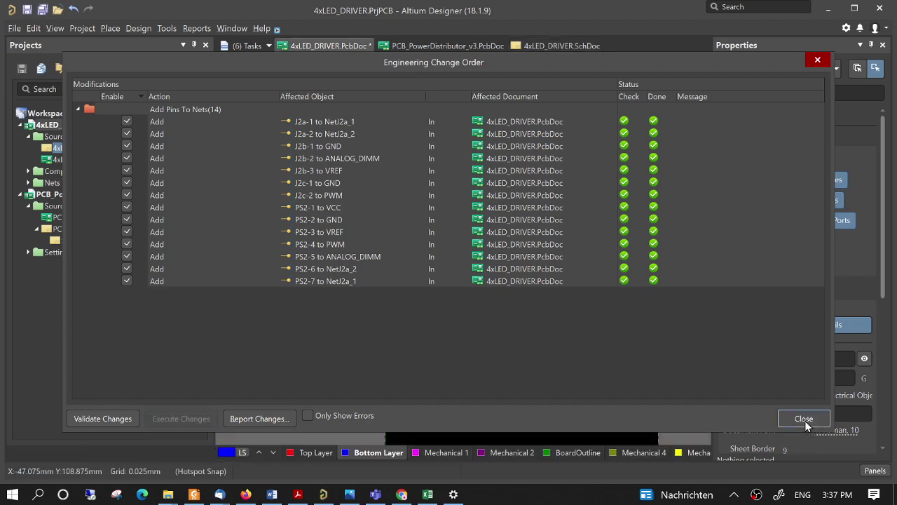
click(804, 418)
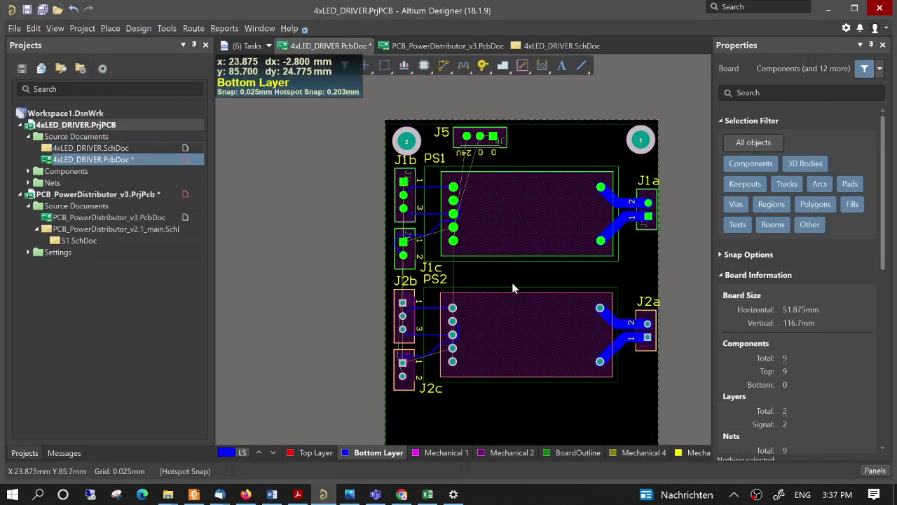
ctrl+scroll(566, 337, up, 1)
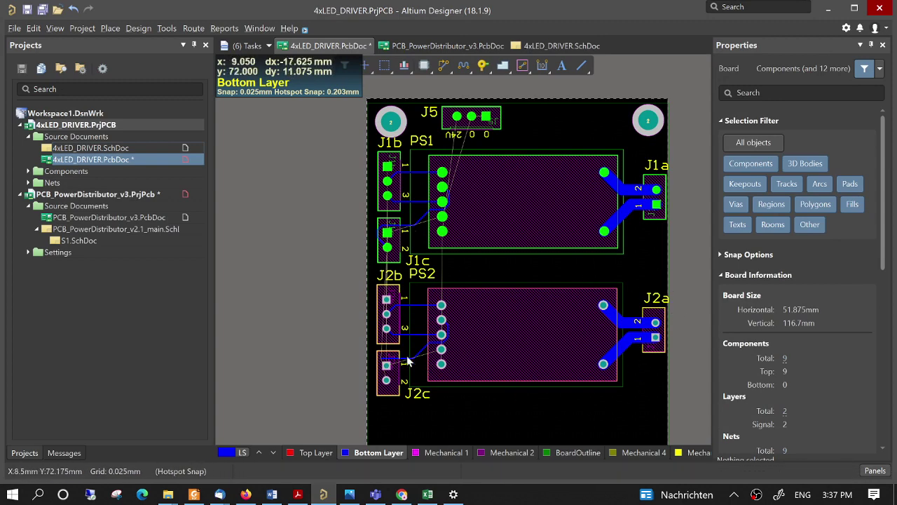
double_click(104, 147)
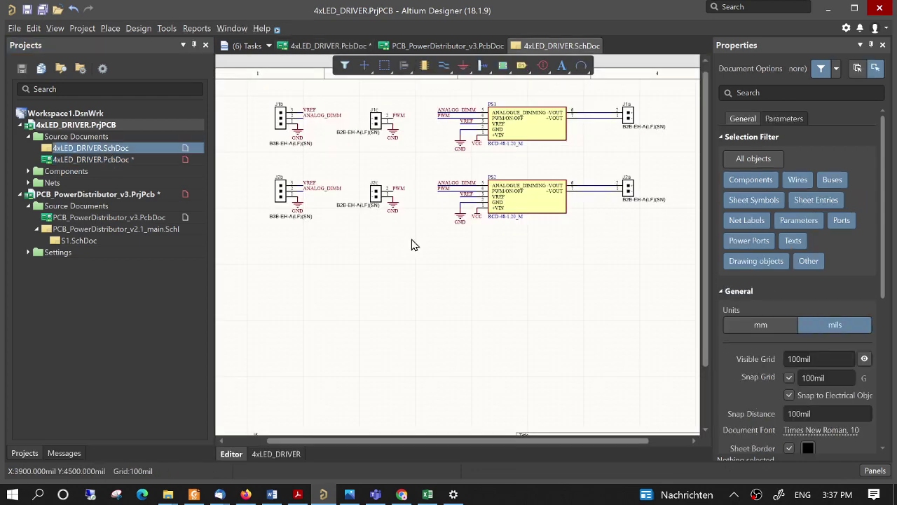
Rename the second channel's two VREF net labels to VREF2
ctrl+scroll(412, 245, up, 1)
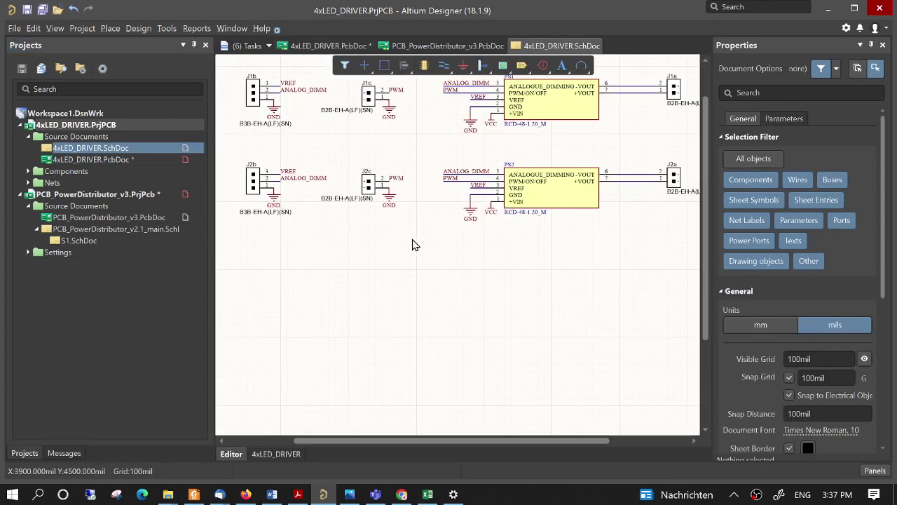
click(296, 176)
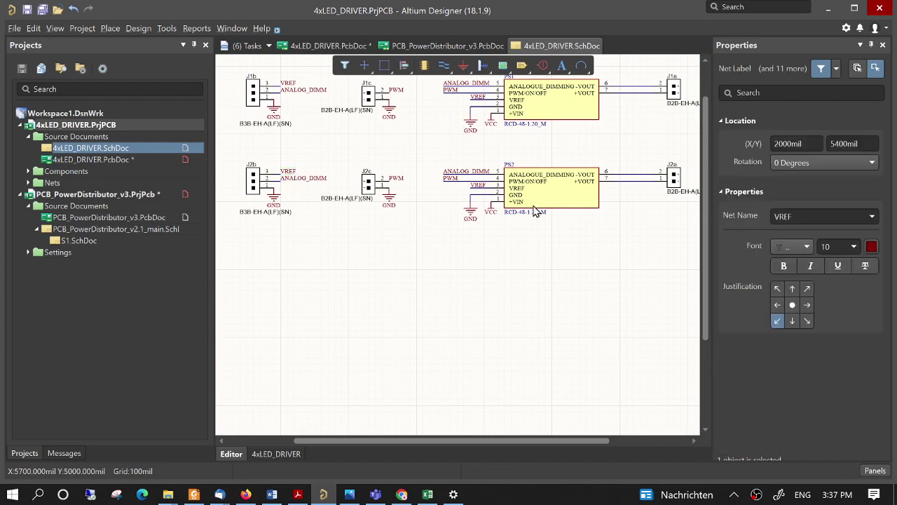
click(808, 217)
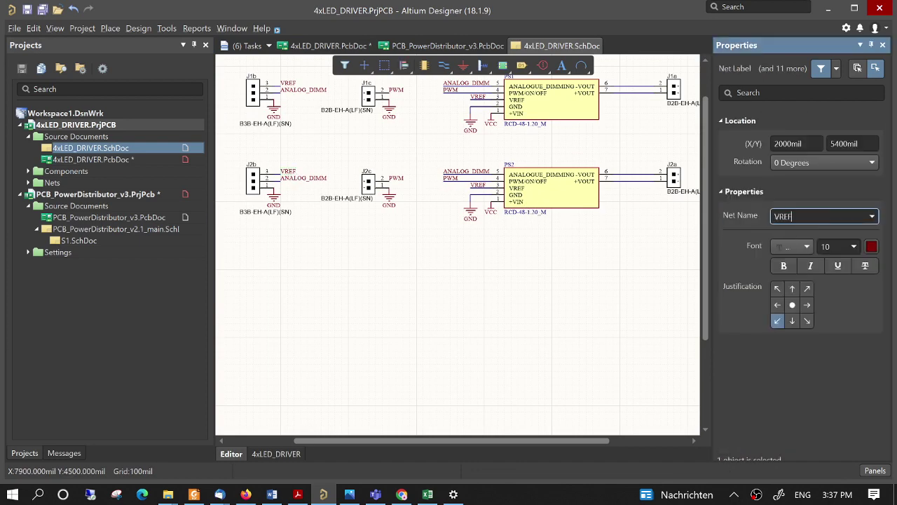
text(2)
key(Return)
click(442, 188)
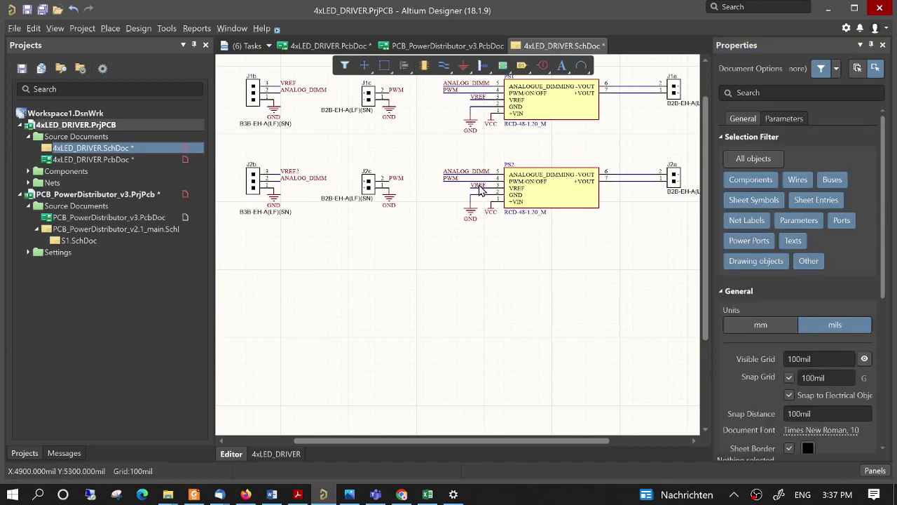
click(480, 189)
click(817, 216)
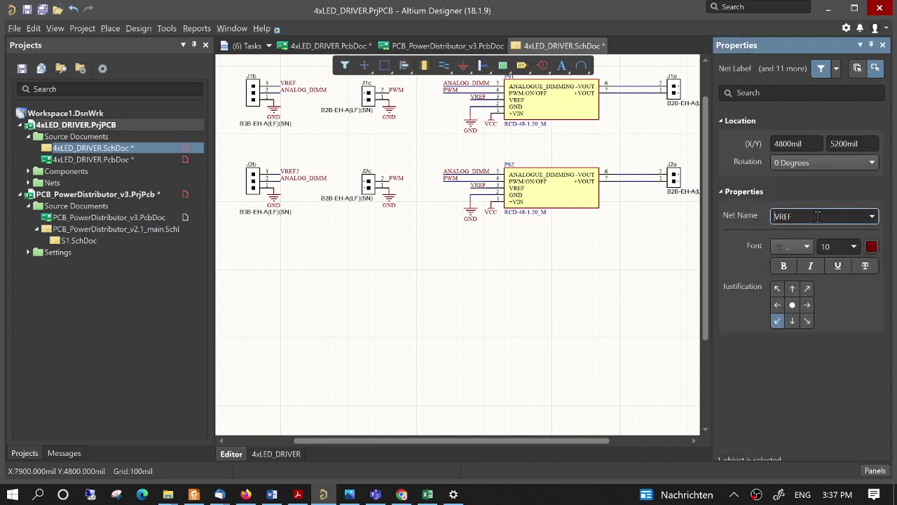
text(2)
click(593, 312)
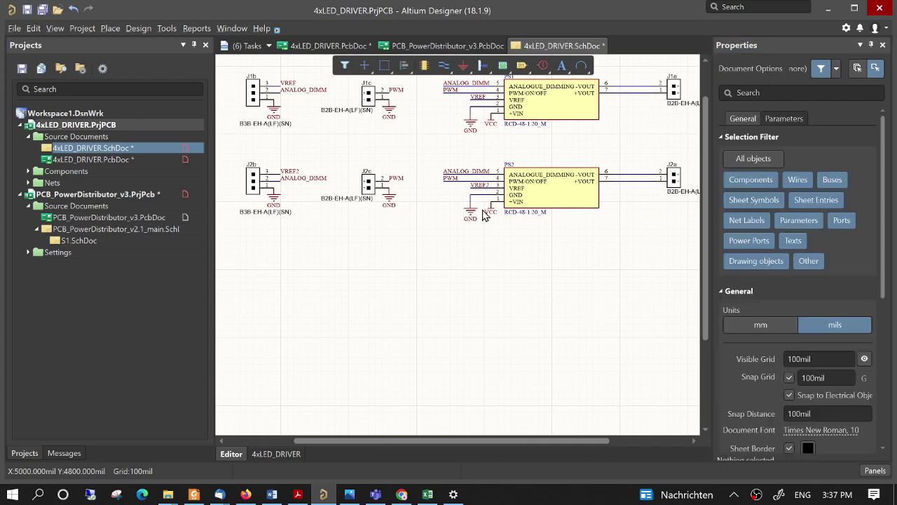
Rename the ANALOG_DIMM net labels at PS2 and J2b to ANALOG_DIMM2
click(484, 172)
click(844, 217)
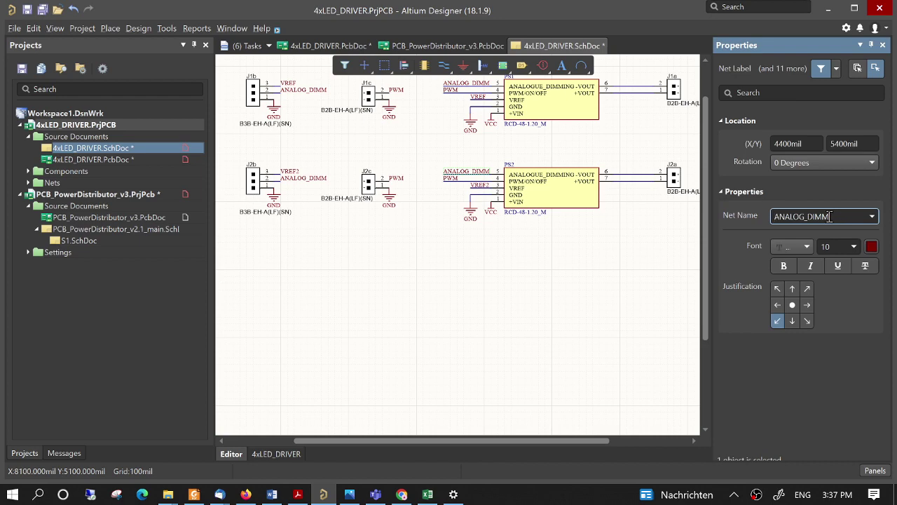
text(2)
click(544, 295)
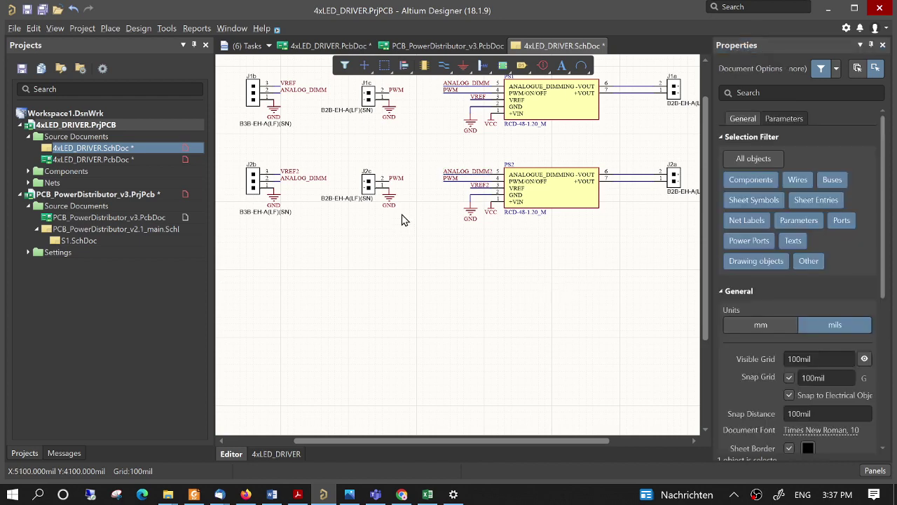
click(318, 179)
click(845, 218)
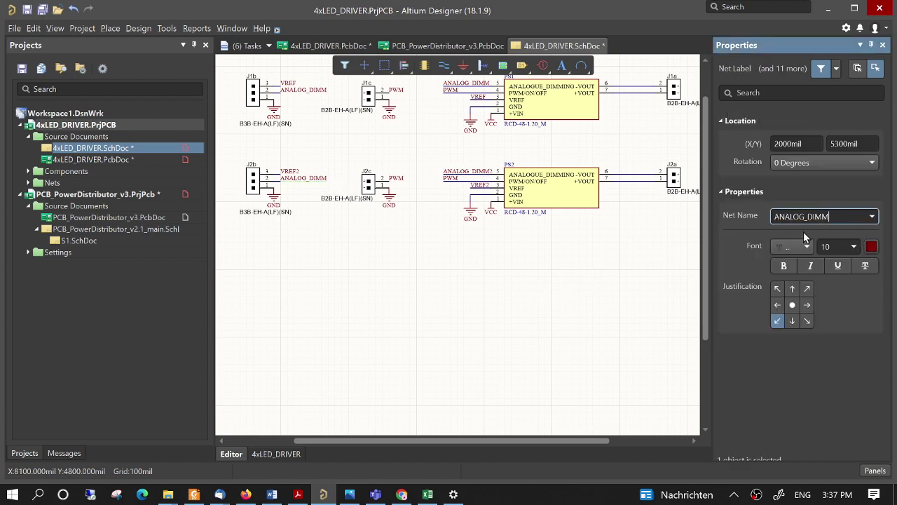
text(2)
click(551, 310)
Rename the PWM net labels at J2c and PS2 to PWM2
click(396, 179)
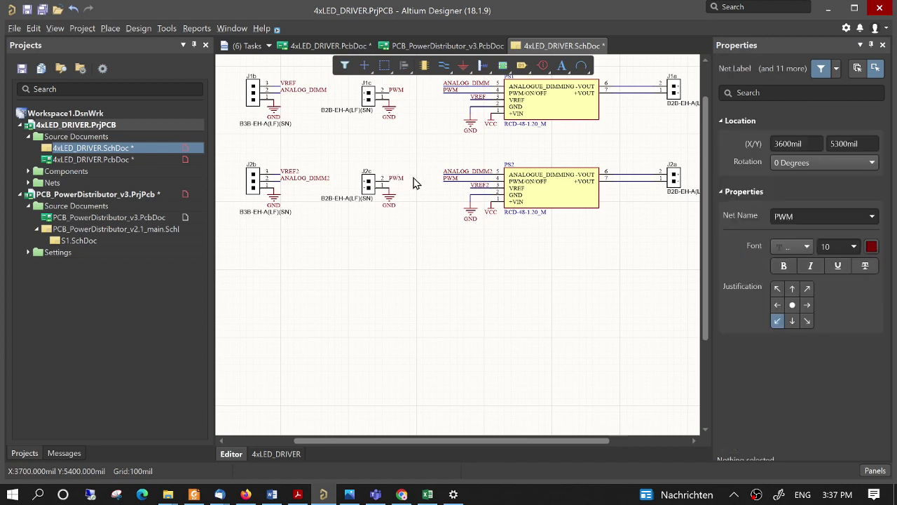
click(827, 217)
text(2)
click(509, 234)
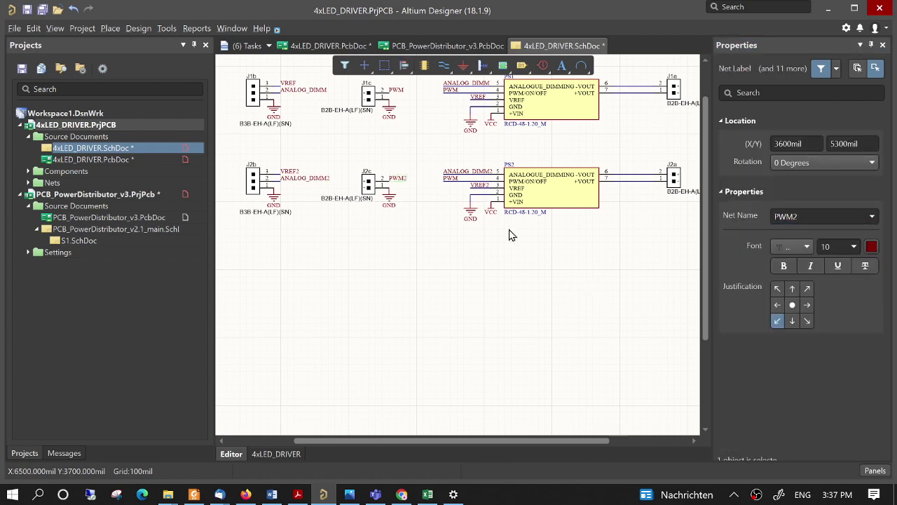
click(455, 180)
click(799, 215)
text(2)
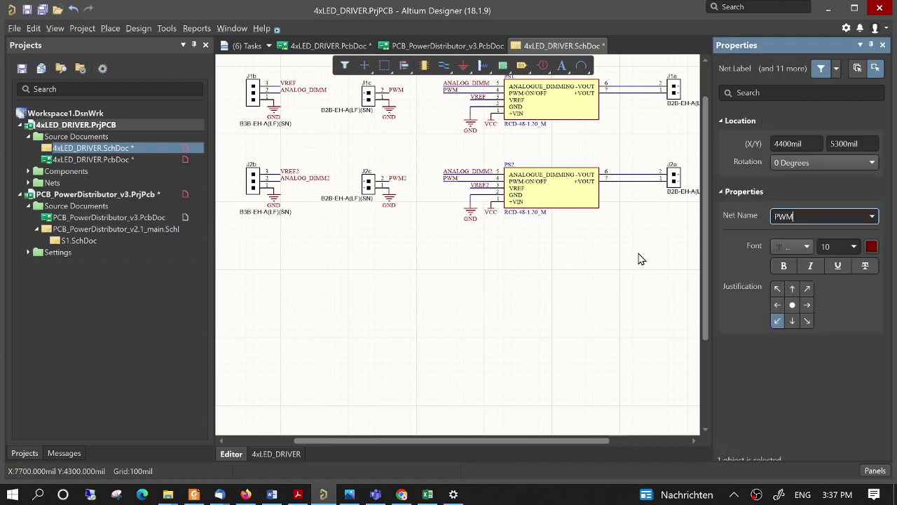
click(579, 282)
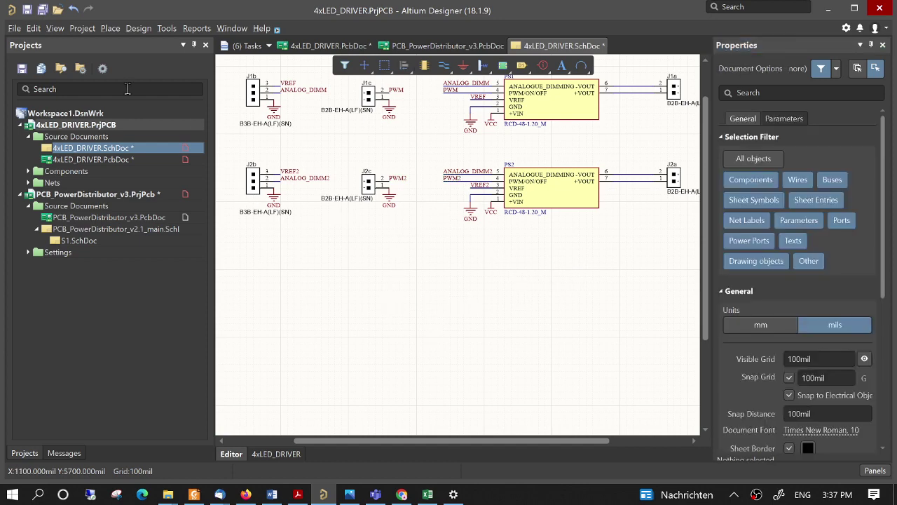
Compile and execute the ECO pushing VREF2, ANALOG_DIMM2 and PWM2 to the PCB, then inspect the board
click(82, 28)
click(102, 44)
click(138, 28)
click(156, 44)
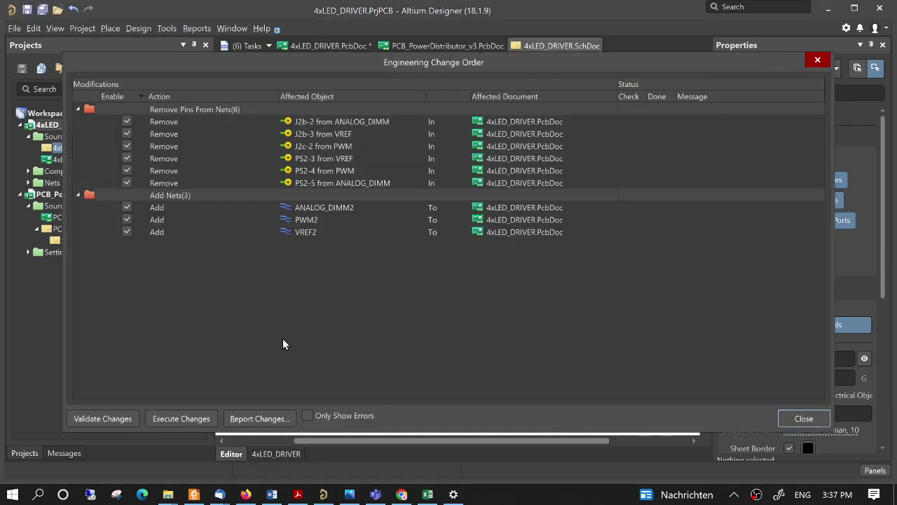
click(185, 420)
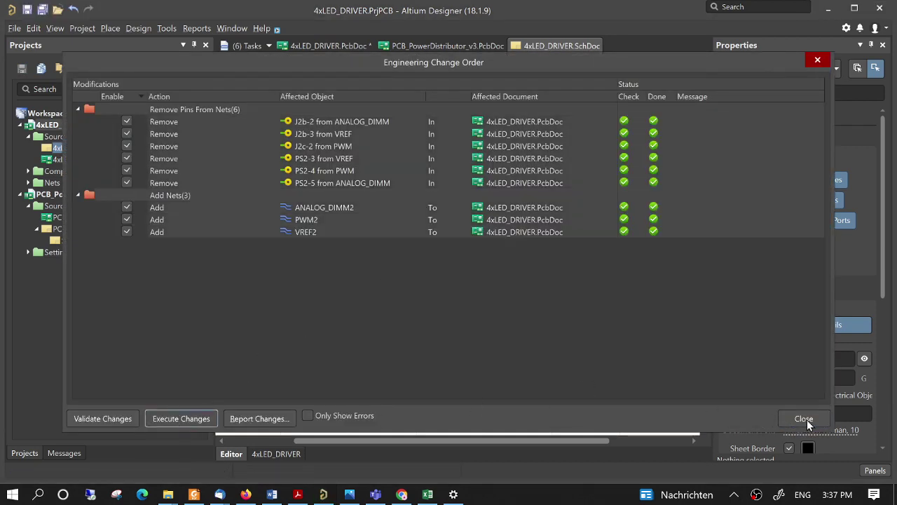
click(804, 418)
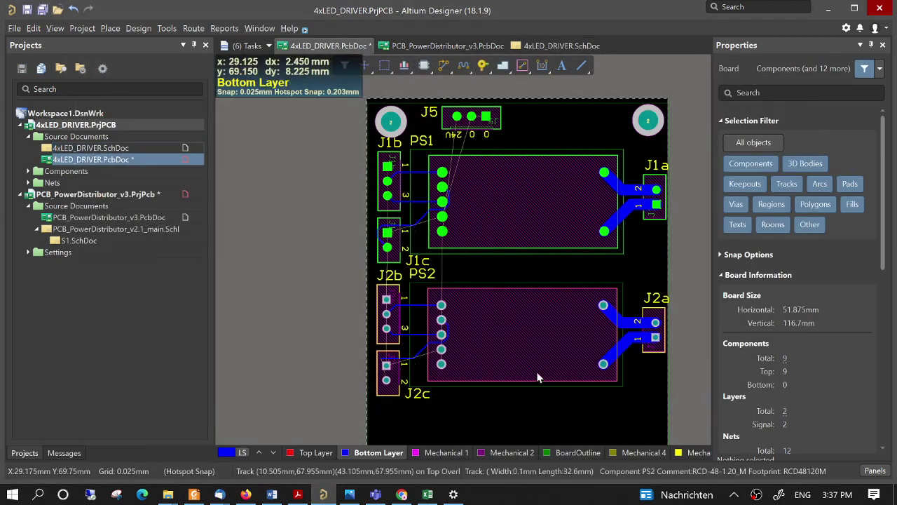
ctrl+scroll(419, 359, up, 2)
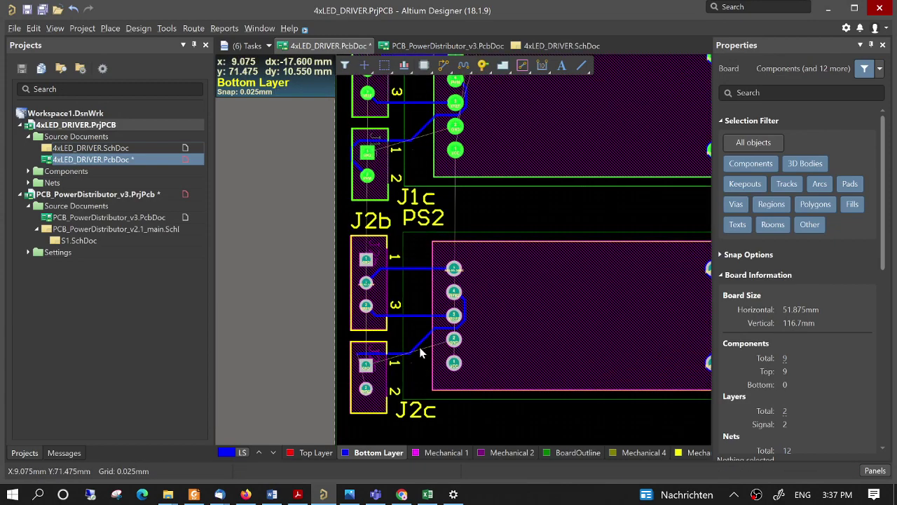
ctrl+scroll(420, 354, up, 5)
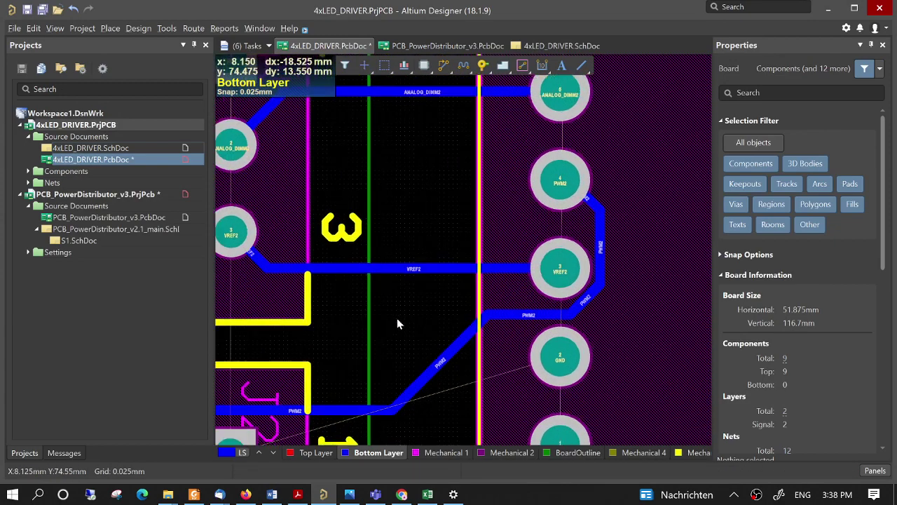
ctrl+scroll(397, 324, up, 1)
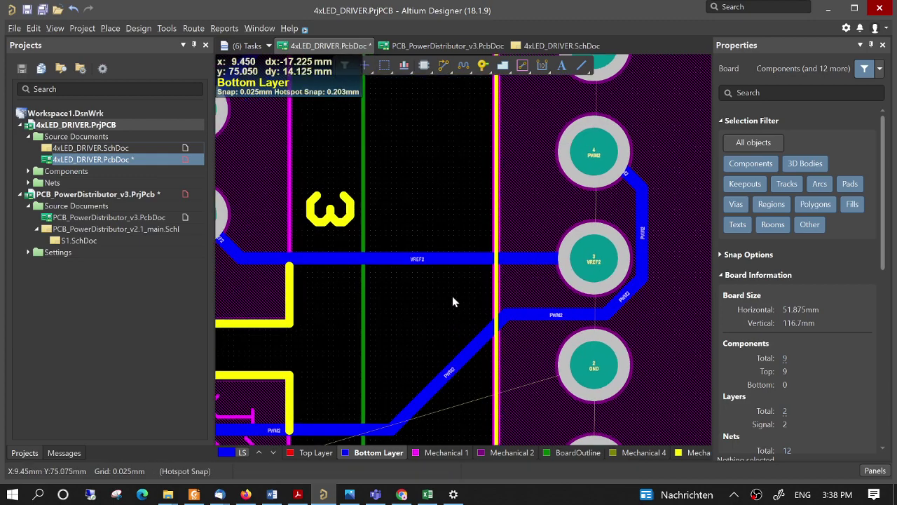
ctrl+scroll(452, 295, down, 2)
scroll(452, 296, up, 4)
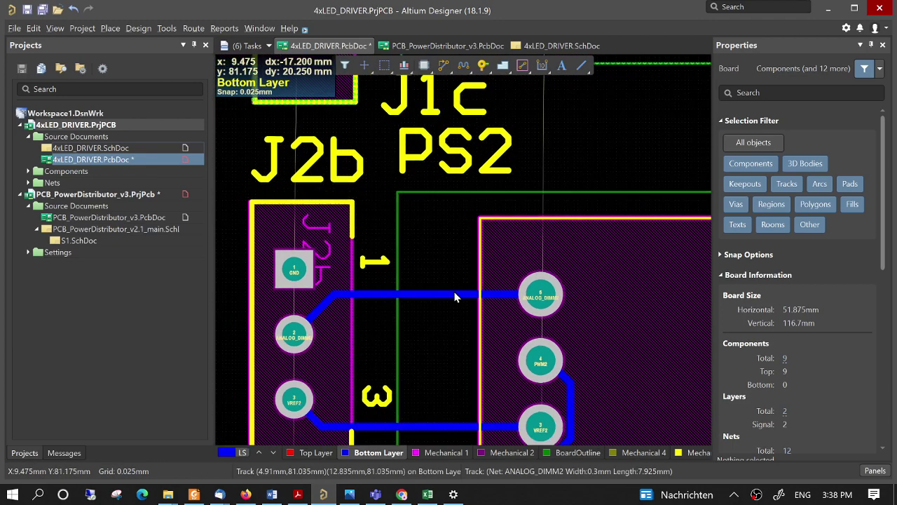
ctrl+scroll(454, 296, down, 5)
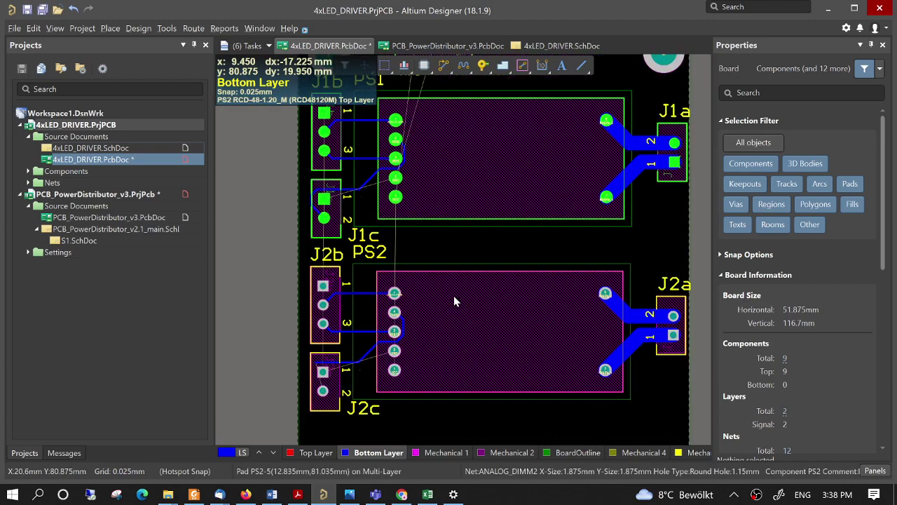
ctrl+scroll(453, 295, down, 3)
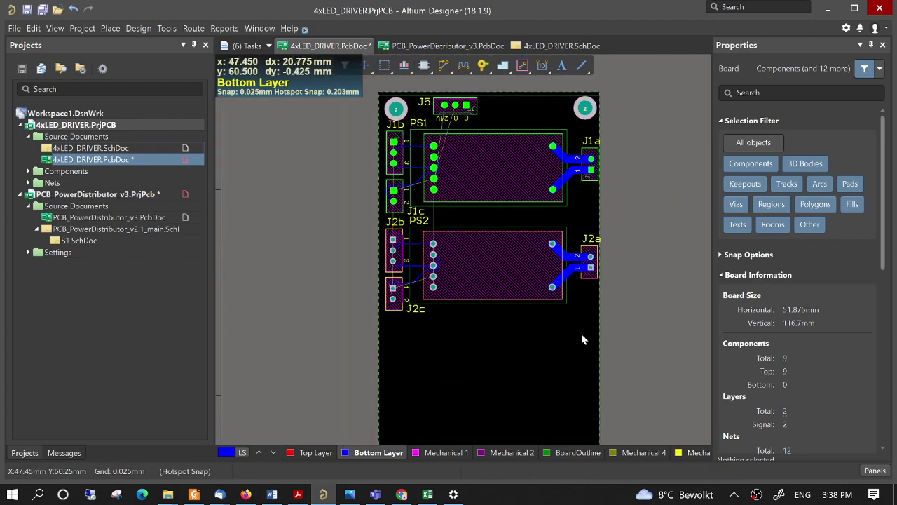
Window-select both LED channels and move them as one block lower on the board
click(588, 333)
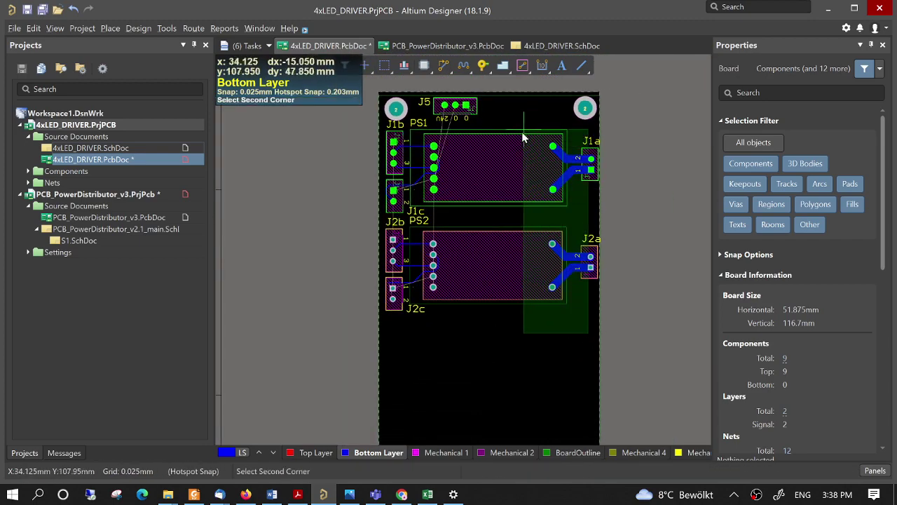
click(393, 130)
key(m)
key(s)
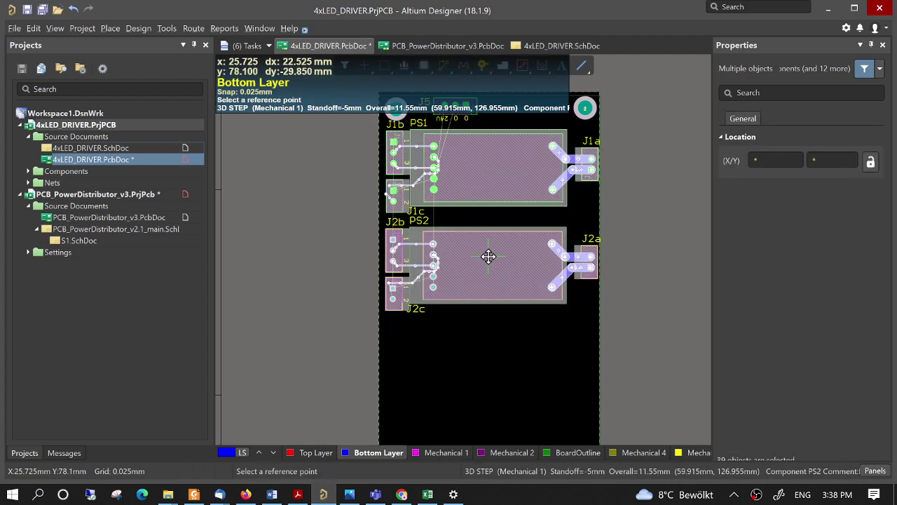
click(401, 338)
scroll(409, 350, down, 3)
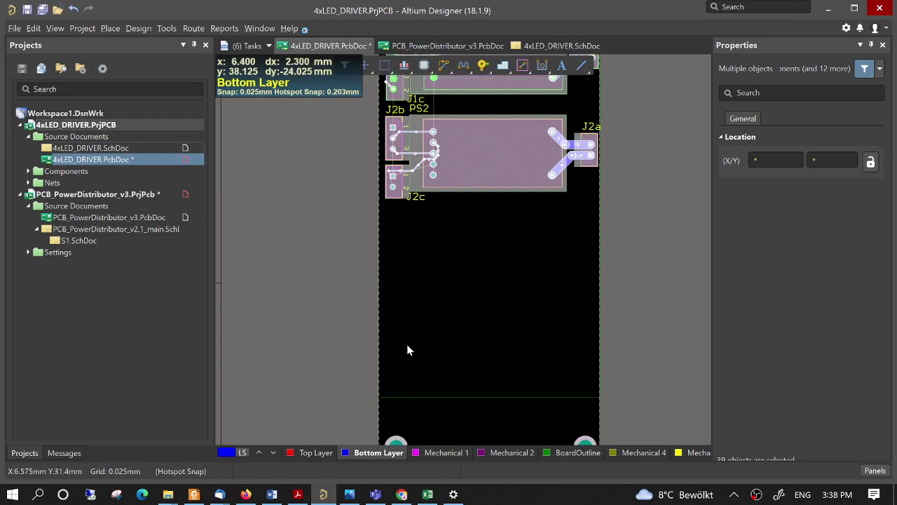
scroll(408, 350, down, 2)
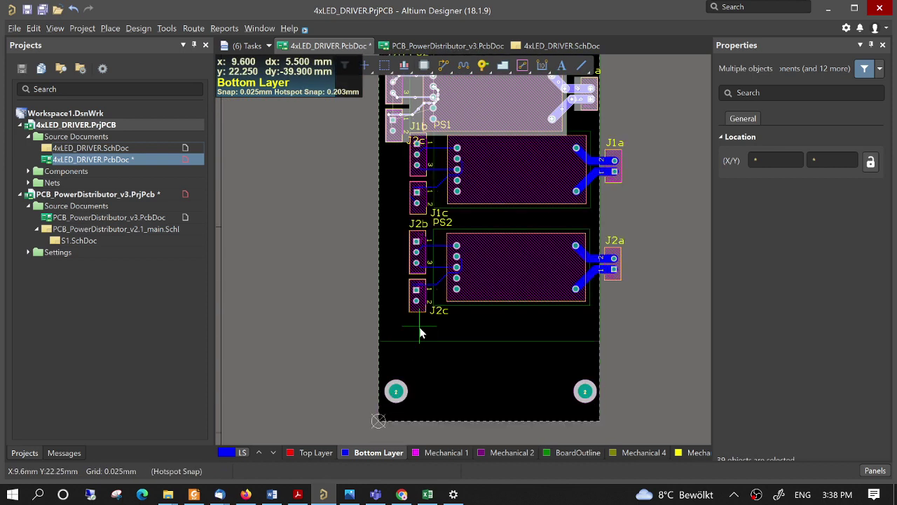